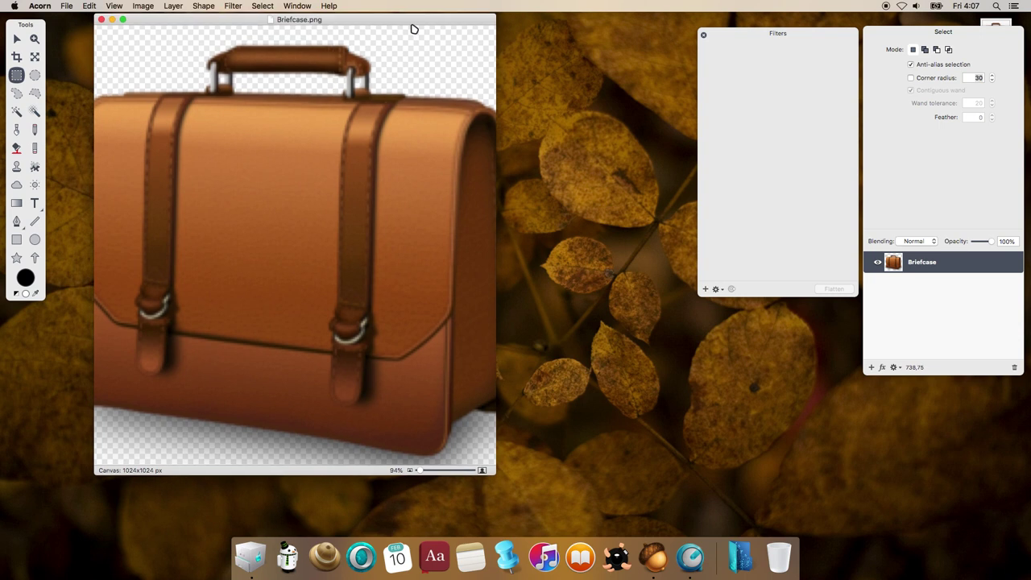
- Reposition and enlarge the Briefcase.png window and fit the whole canvas inside it
left_click_drag(412, 19, 548, 31)
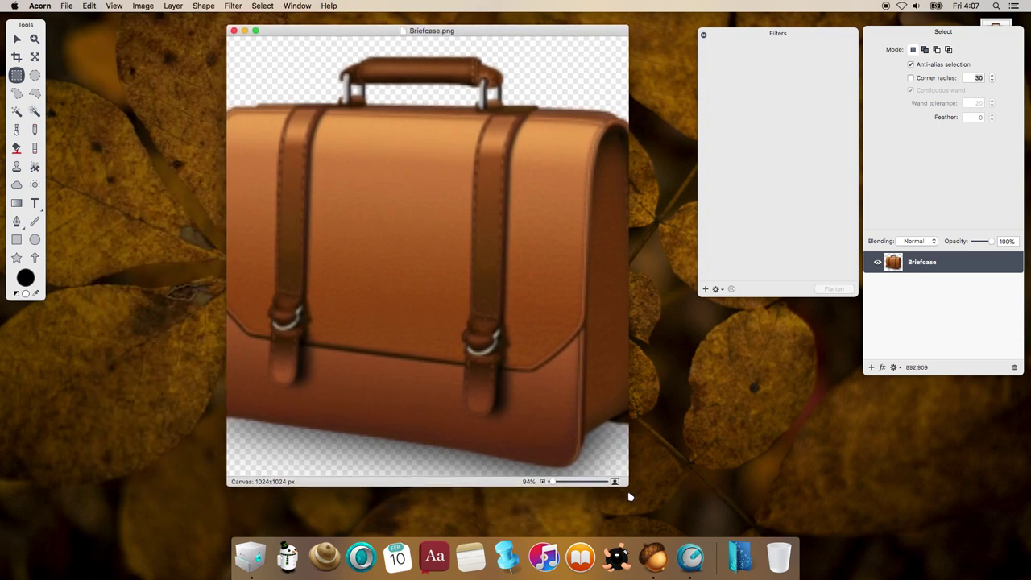
left_click_drag(628, 486, 656, 517)
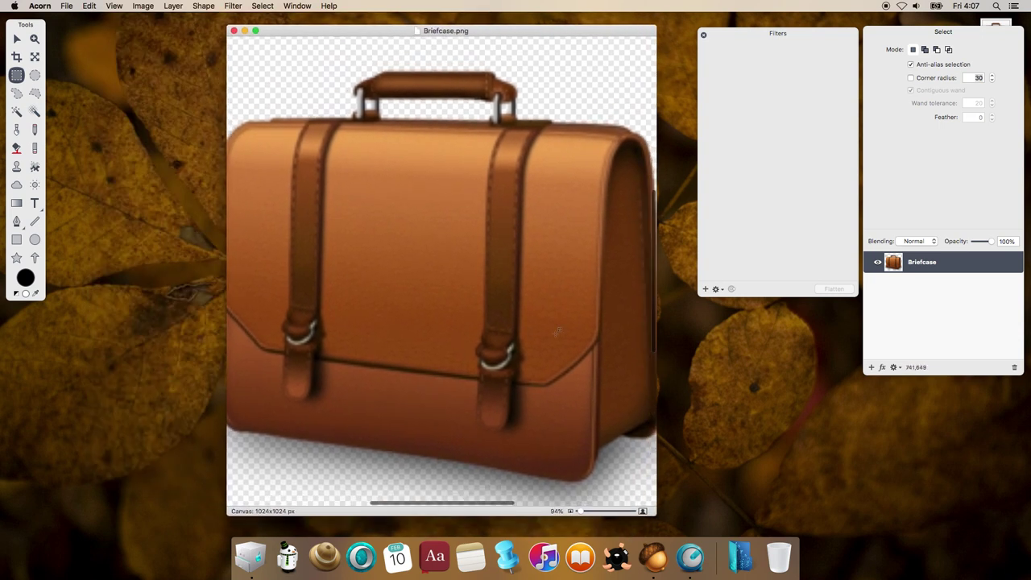
left_click(570, 511)
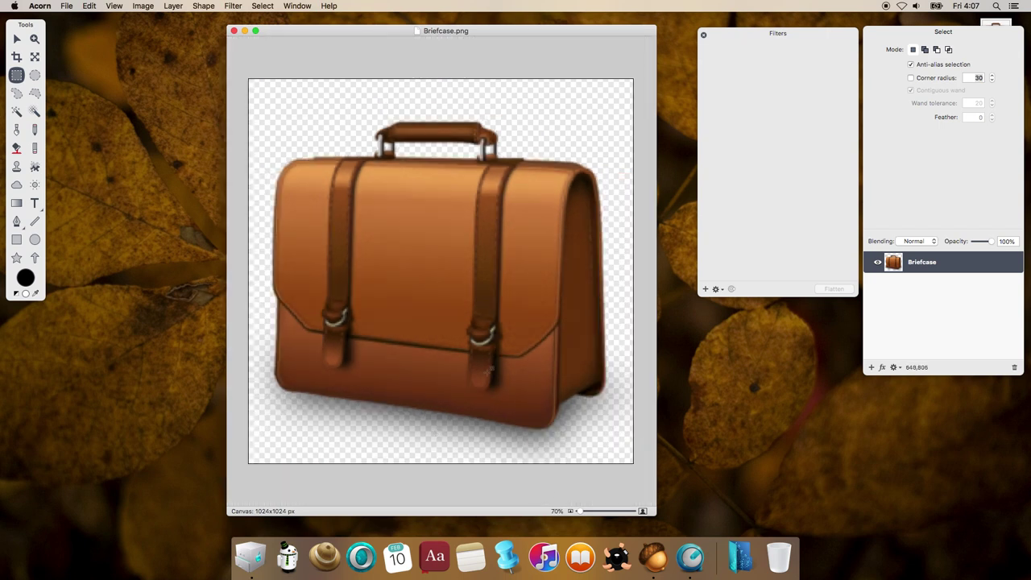
- Trace the briefcase's right strap with the Bezier pen, copy it to its own layer, and delete the tracing shape layer
key("p")
left_click(520, 160)
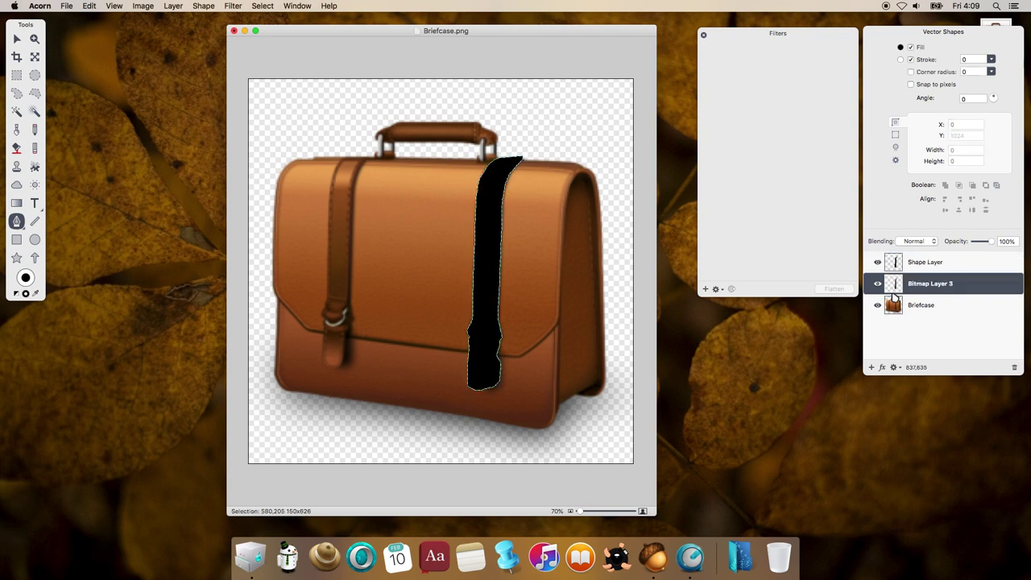
key("super+d")
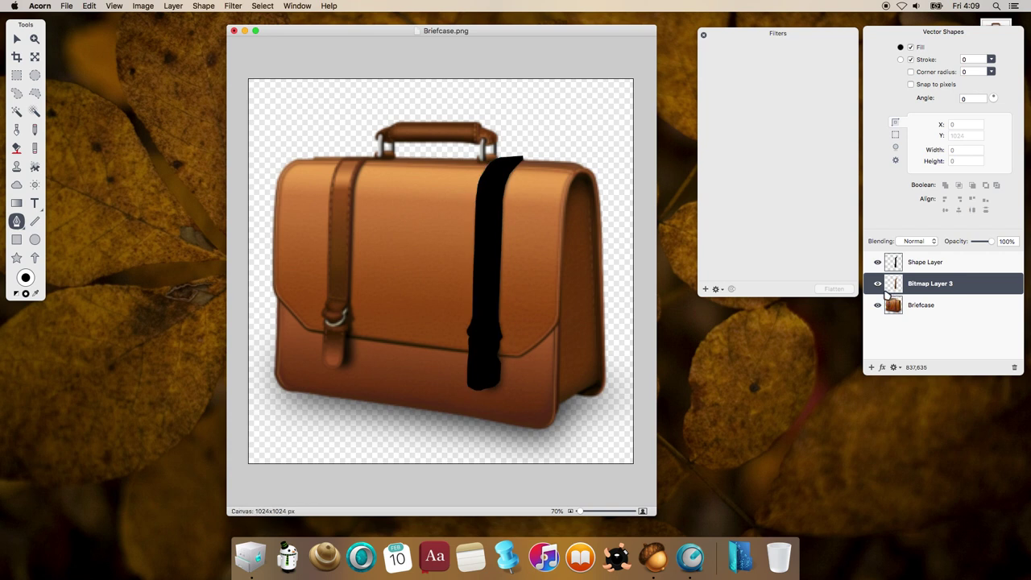
left_click(926, 262)
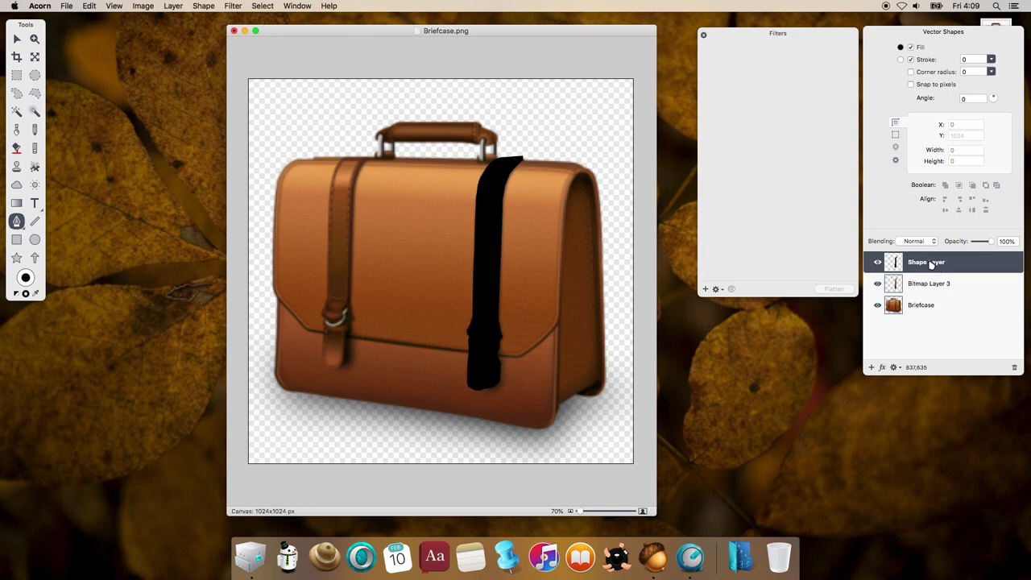
left_click(1014, 367)
- Trace the left strap with the Bezier pen, copy it from the Briefcase layer to its own layer, and delete the tracing shape layer
left_click(355, 177)
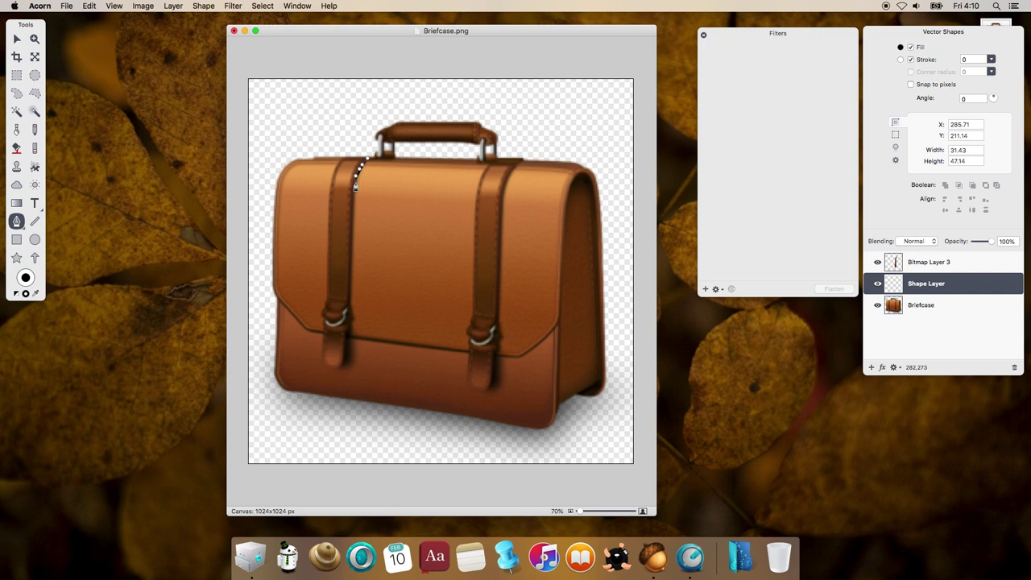
left_click(354, 193)
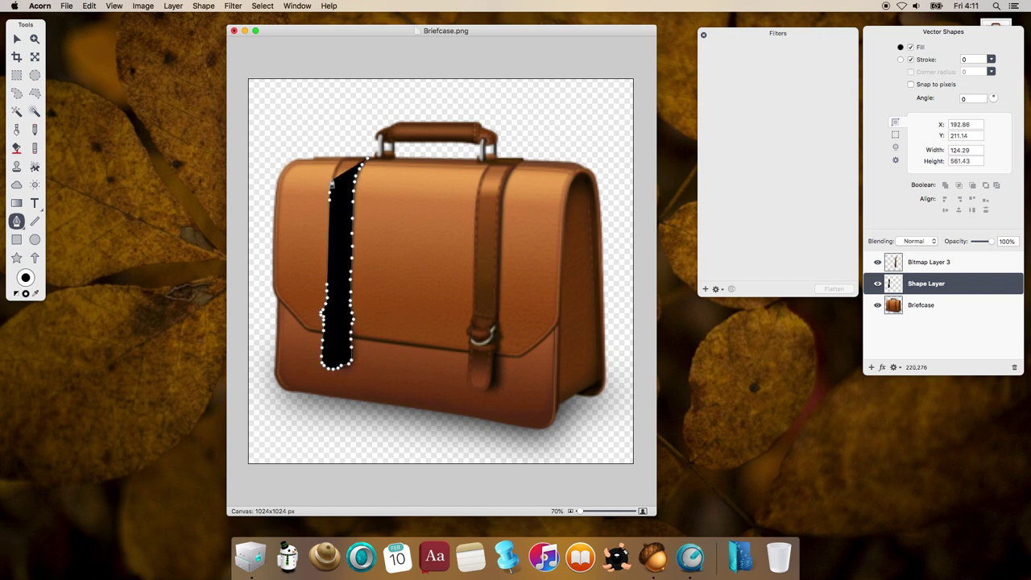
left_click(332, 185)
left_click(335, 171)
left_click(898, 308)
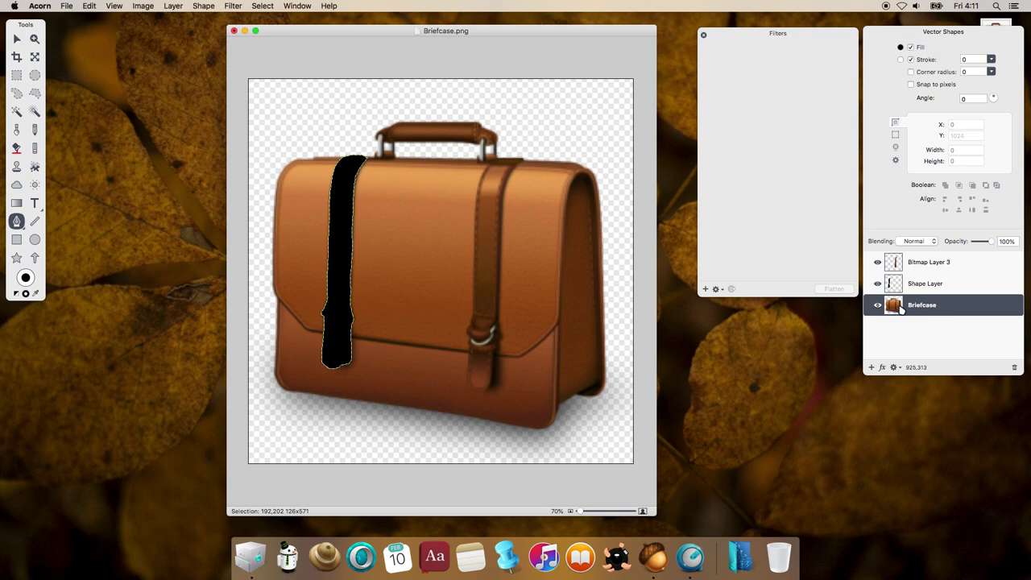
key("super+j")
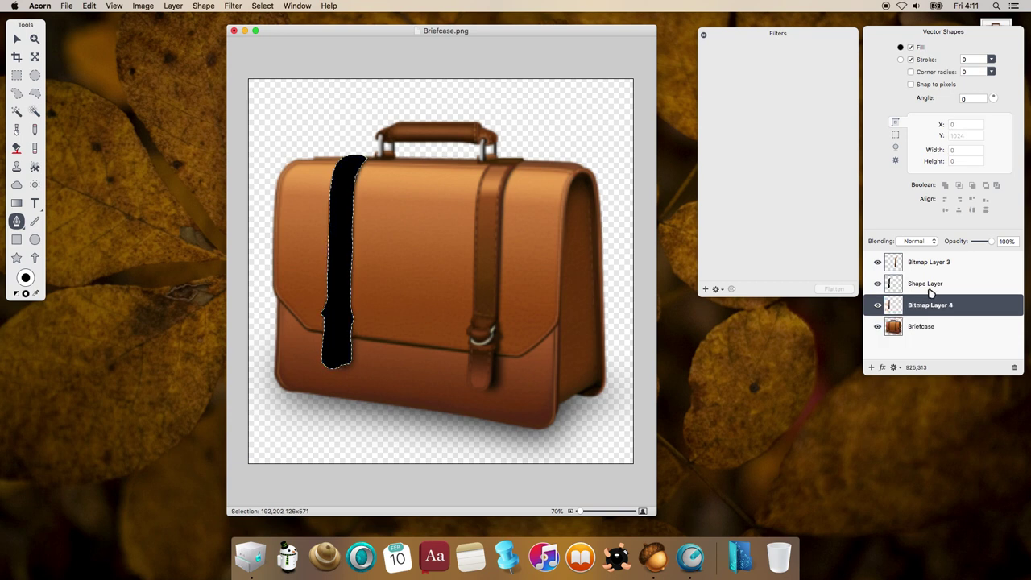
left_click(931, 290)
left_click(1014, 366)
- Copy the handle from the Briefcase layer to a new layer using a rectangular selection of about 397 × 143 px, and deselect
key("m")
mouse_move(359, 107)
left_mouse_down()
mouse_move(433, 151)
mouse_move(508, 158)
left_mouse_up()
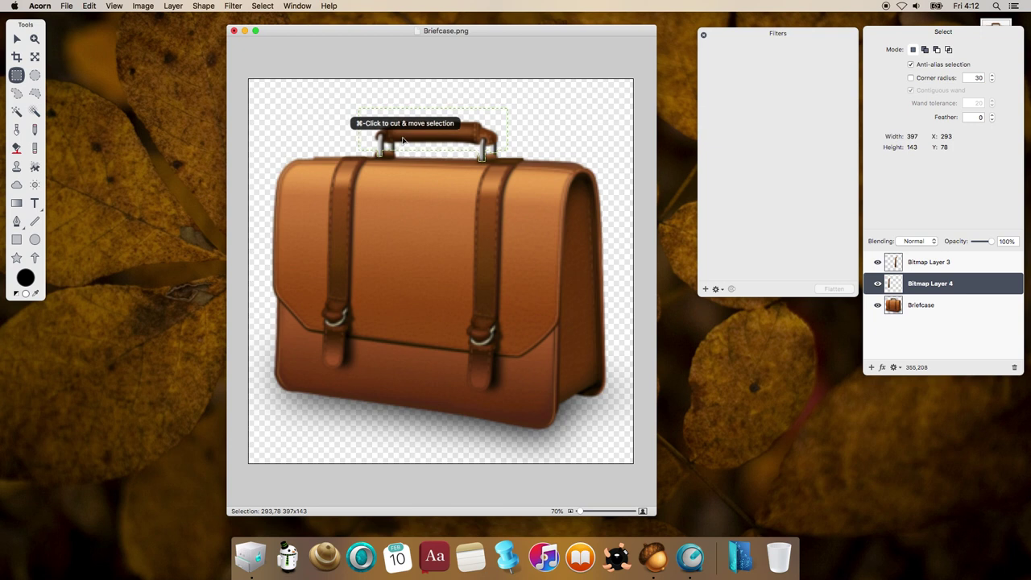
left_click(925, 308)
key("super+j")
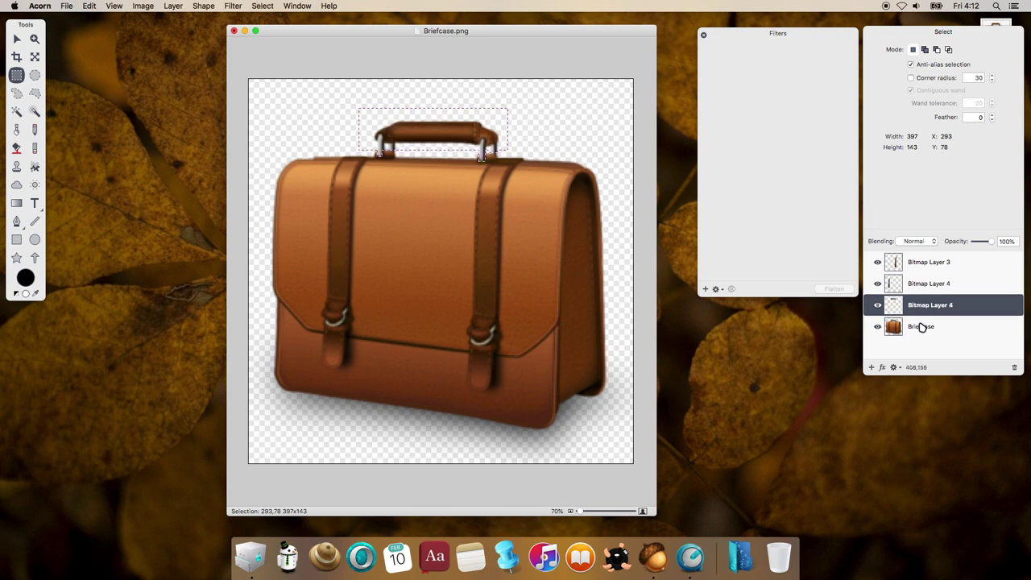
key("super+d")
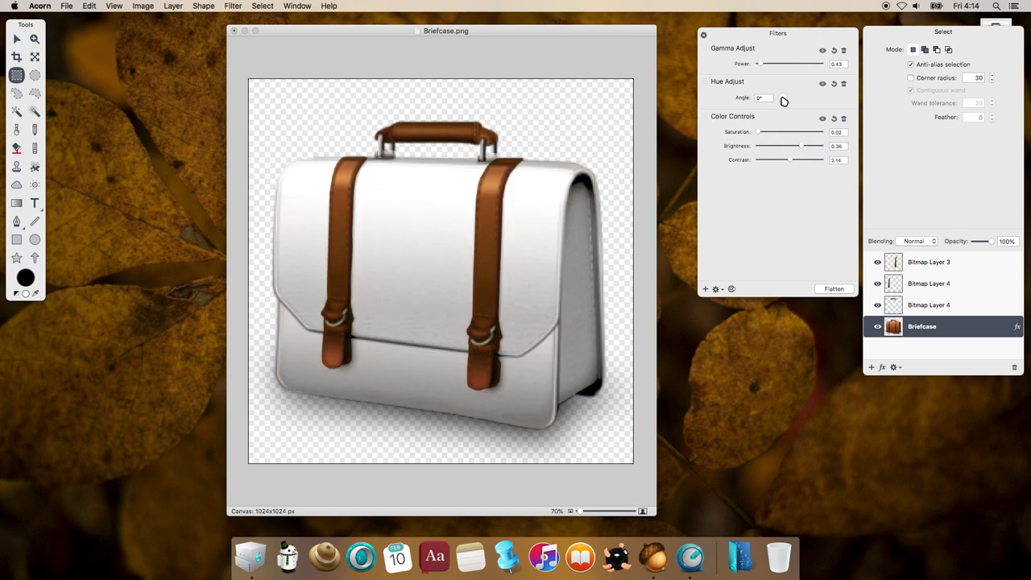
- Set the Briefcase layer's Color Controls to brightness 0.41 and contrast 1.76 for a soft white body
mouse_move(791, 160)
left_mouse_down()
mouse_move(773, 162)
mouse_move(806, 152)
left_mouse_up()
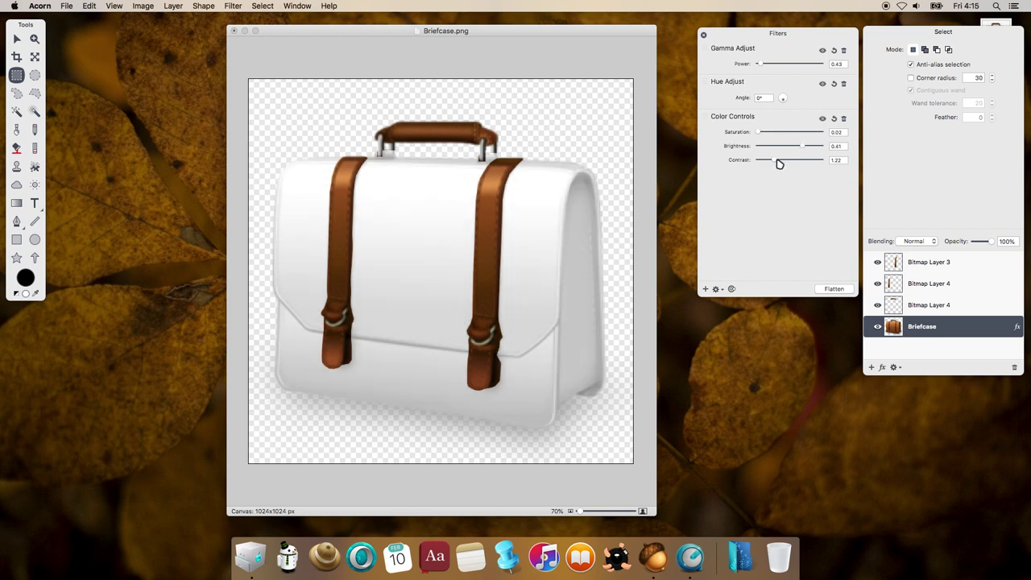
left_click_drag(779, 164, 781, 164)
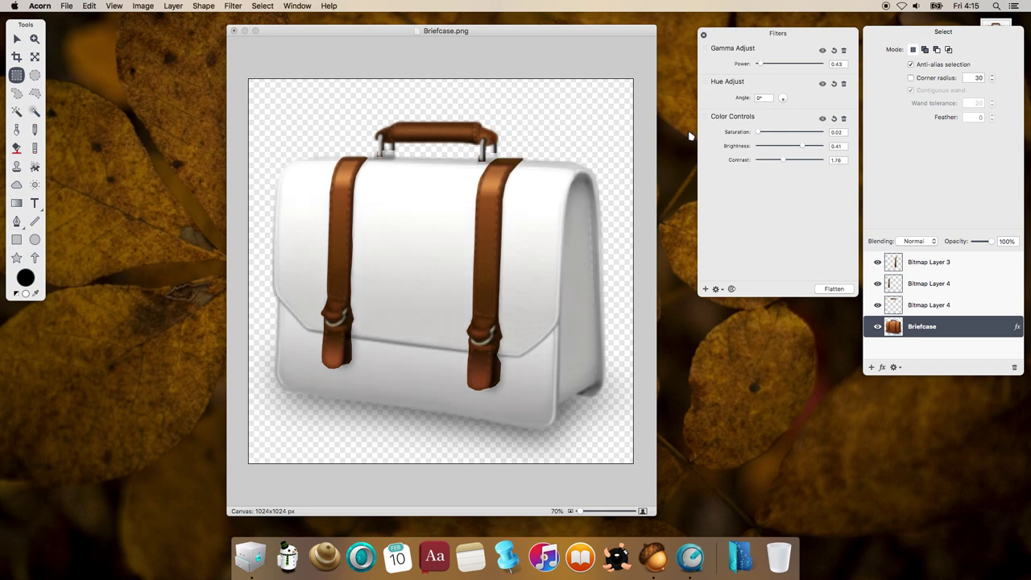
- Duplicate the right strap's layer and clean up the copy's edges with a size 26 eraser, undoing stray strokes
left_click(925, 284)
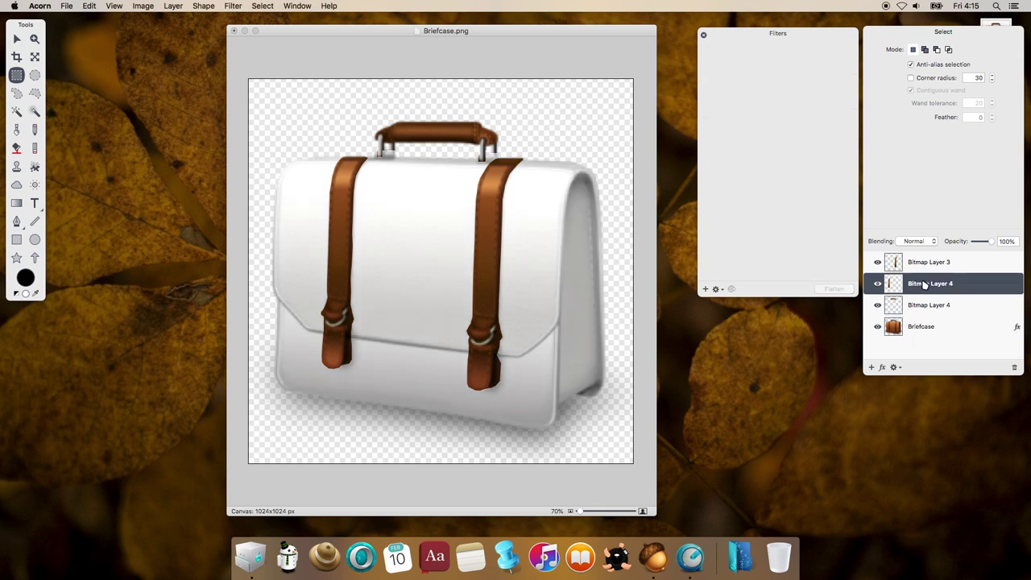
left_click(924, 264)
key("super+j")
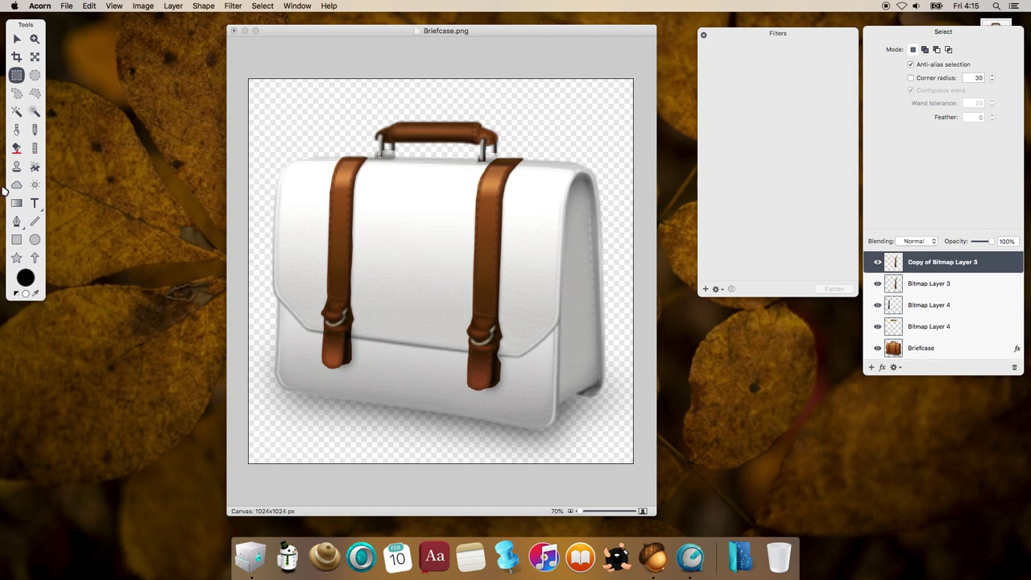
left_click(35, 148)
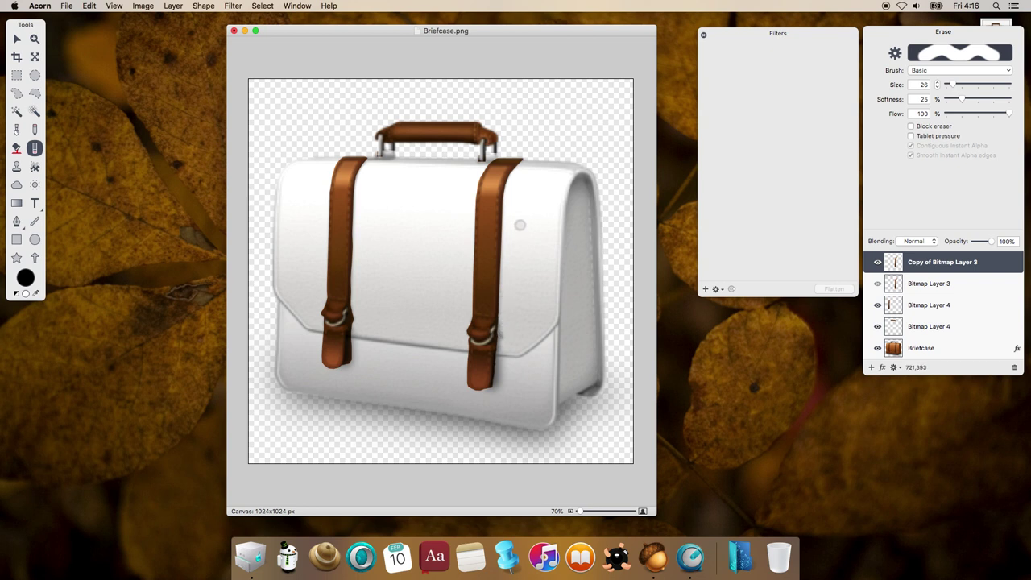
key("super+z")
key("super+z")
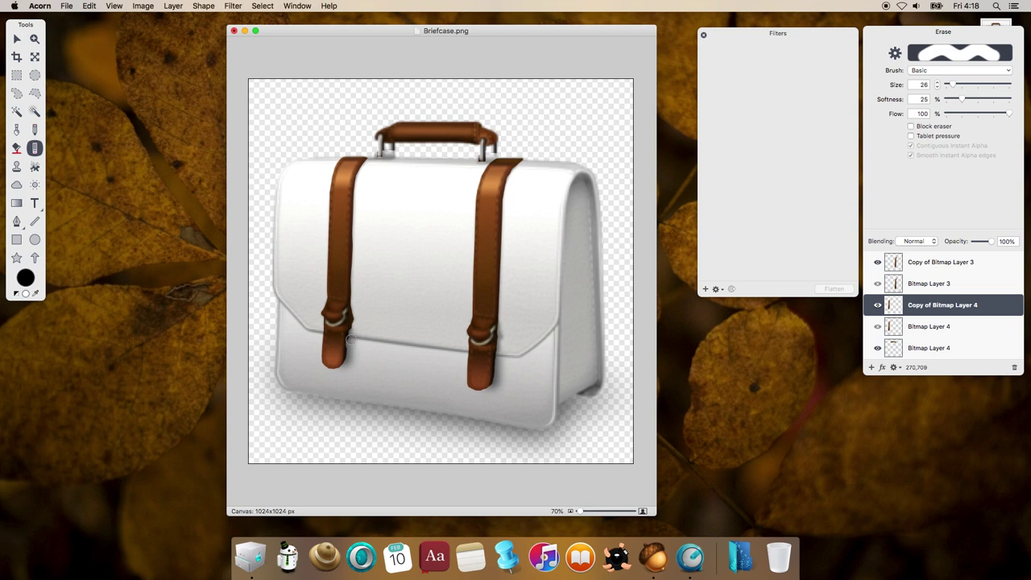
- Undo the latest eraser strokes on the copied left strap layer
key("super+z")
key("super+z")
key("super+z")
key("super+z")
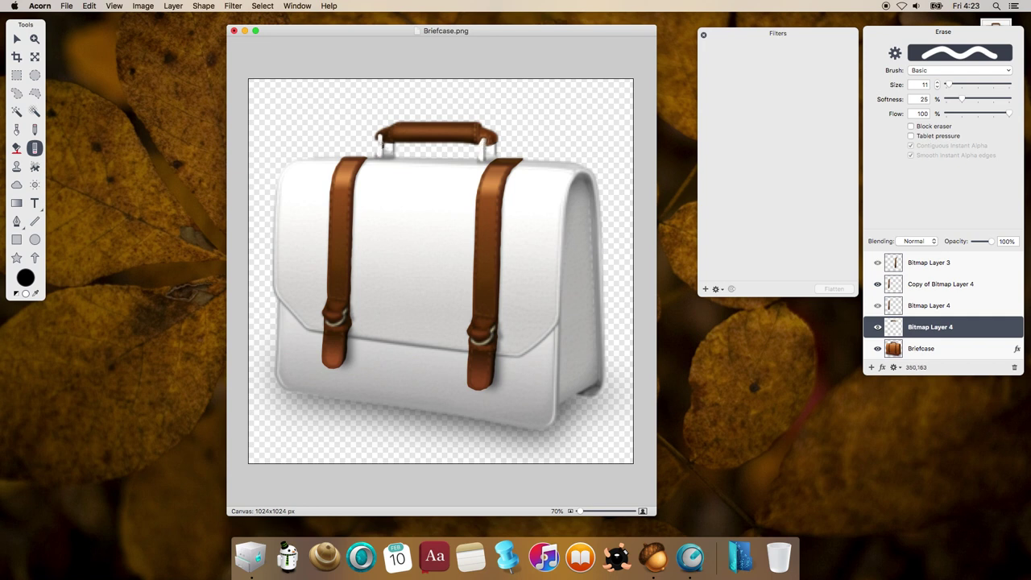
- Erase the handle layer over the left metal ring at size 11 and darken the handle with Hue Adjust and low-saturation Color Controls
left_click_drag(380, 140, 379, 152)
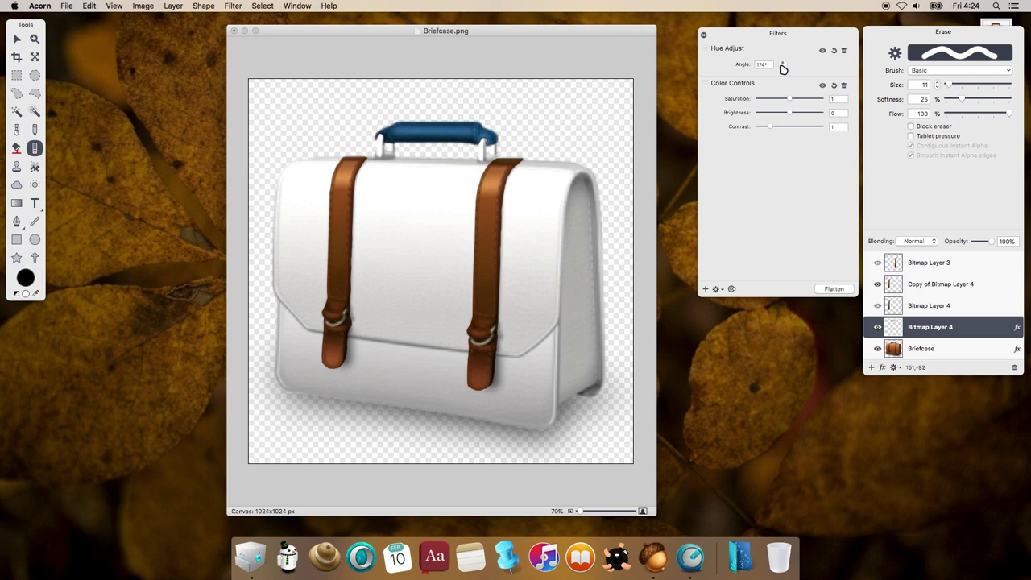
left_click(786, 113)
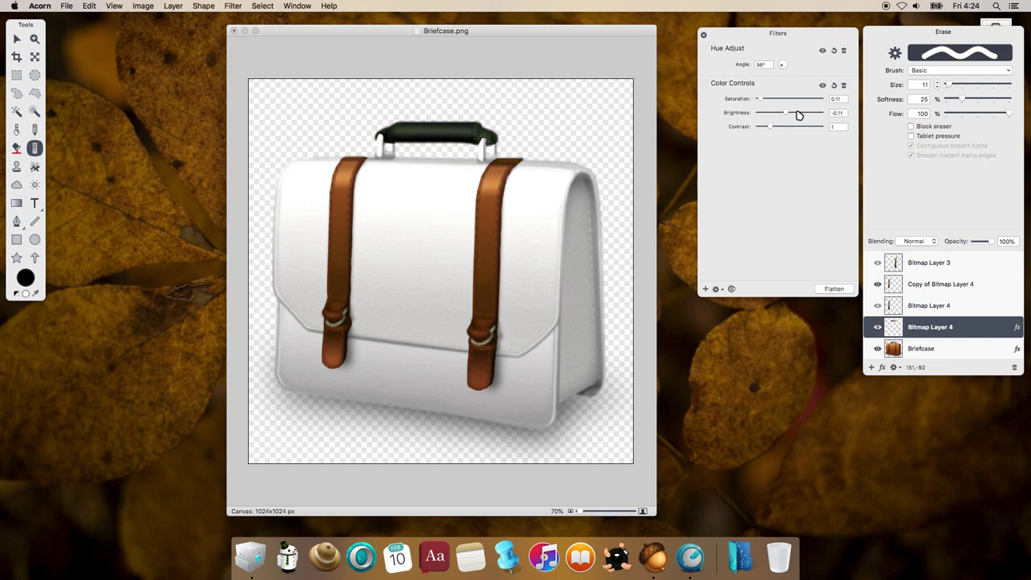
left_click_drag(801, 115, 792, 116)
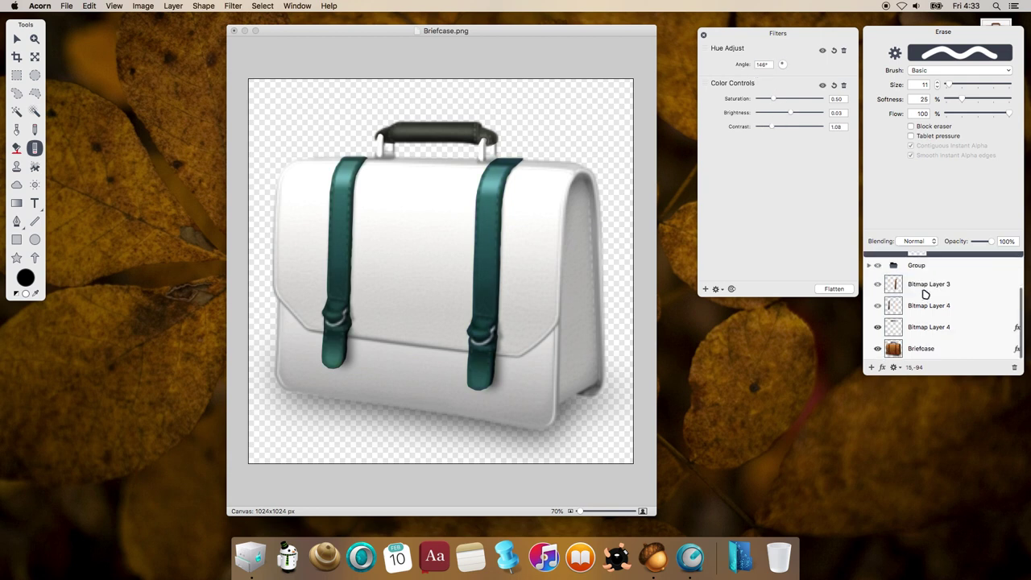
- Raise the Color Controls contrast on the buckles' layer, Bitmap Layer 8
left_click(927, 302)
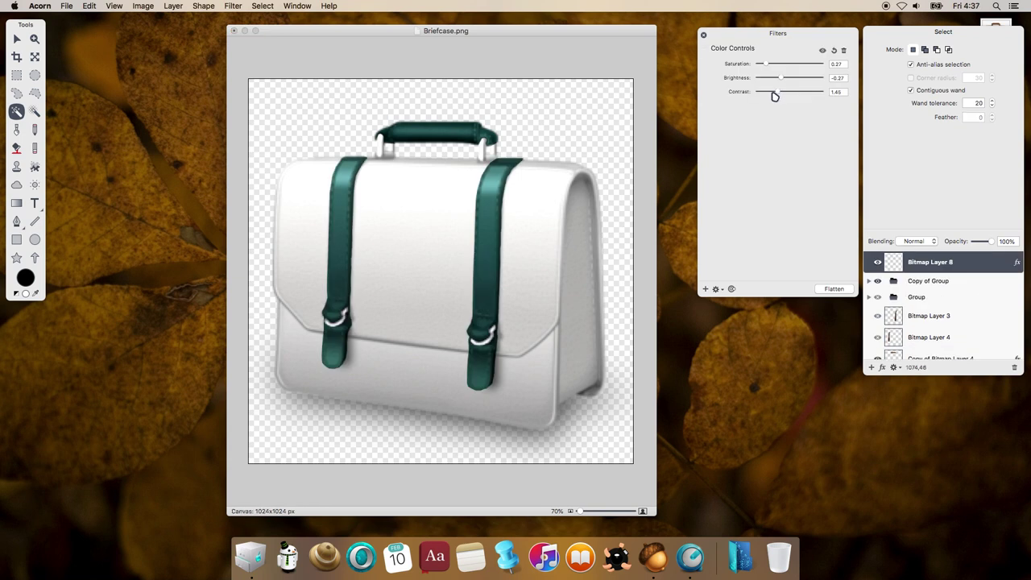
left_click_drag(774, 95, 781, 95)
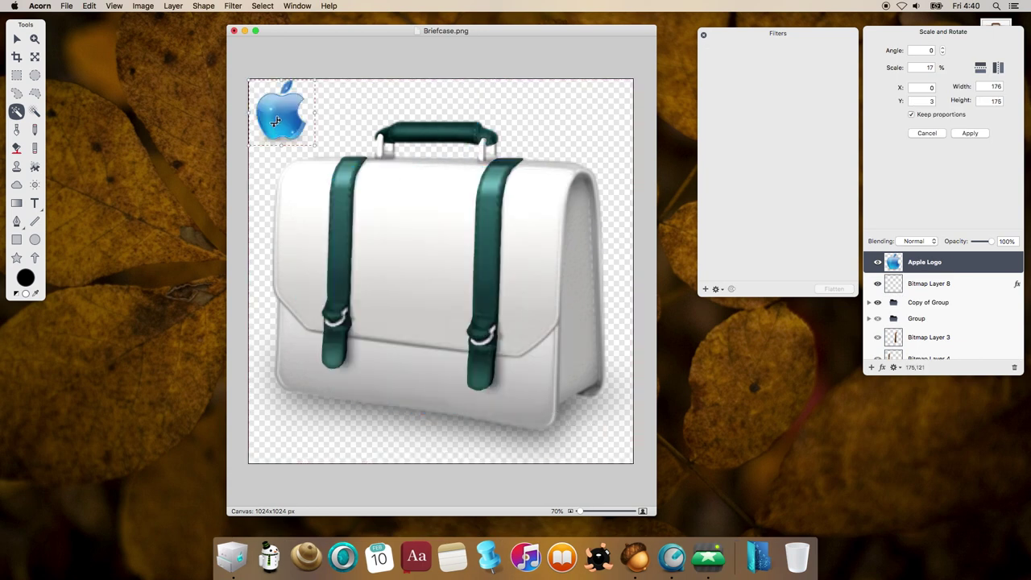
- Place the Apple logo on the flap between the straps and adjust its corners with Perspective Transform to match the briefcase's angle
left_click_drag(276, 121, 419, 293)
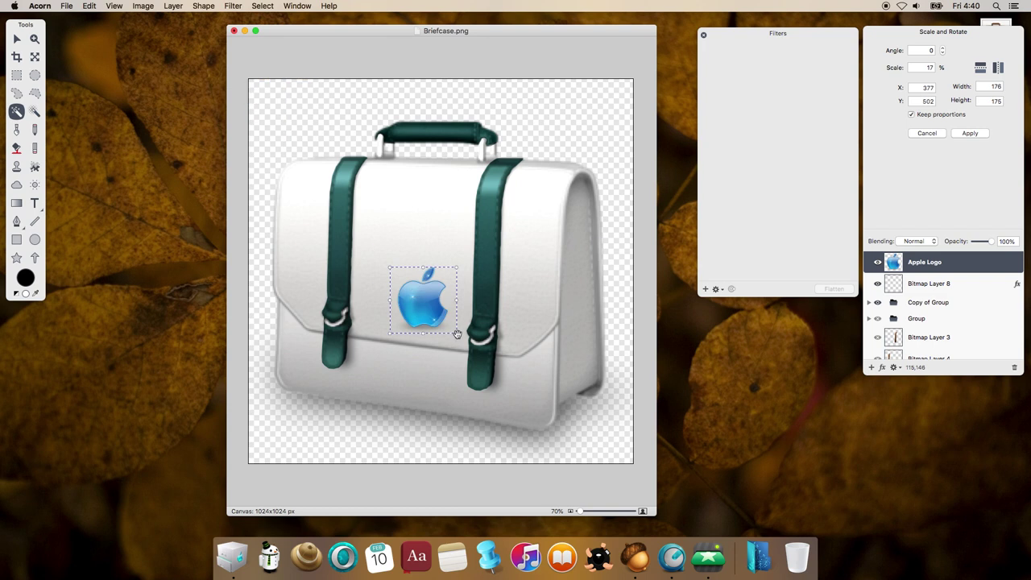
left_click_drag(397, 328, 392, 329)
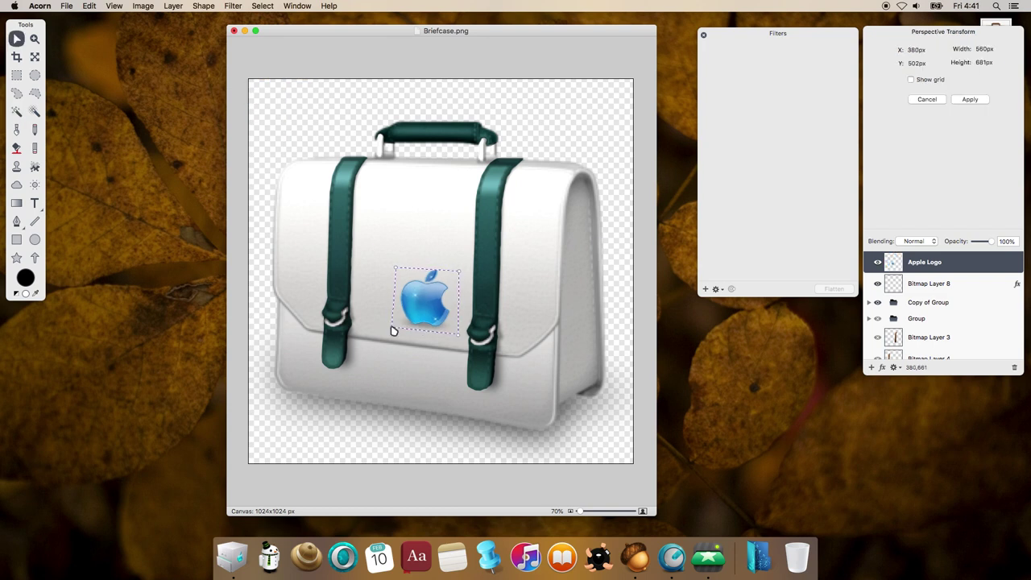
left_click_drag(458, 335, 455, 333)
left_click_drag(459, 270, 457, 267)
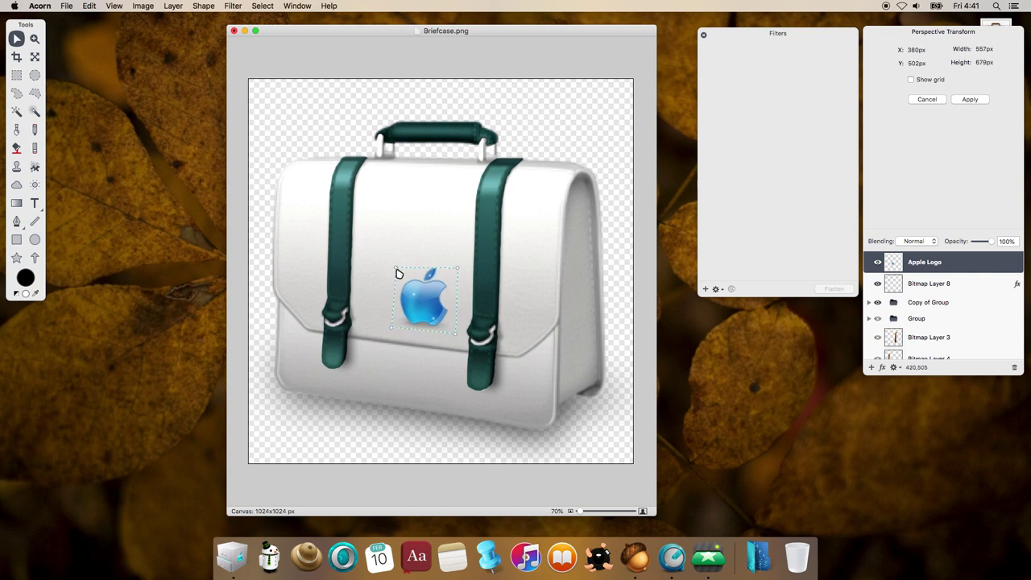
key("Return")
left_click_drag(423, 302, 410, 281)
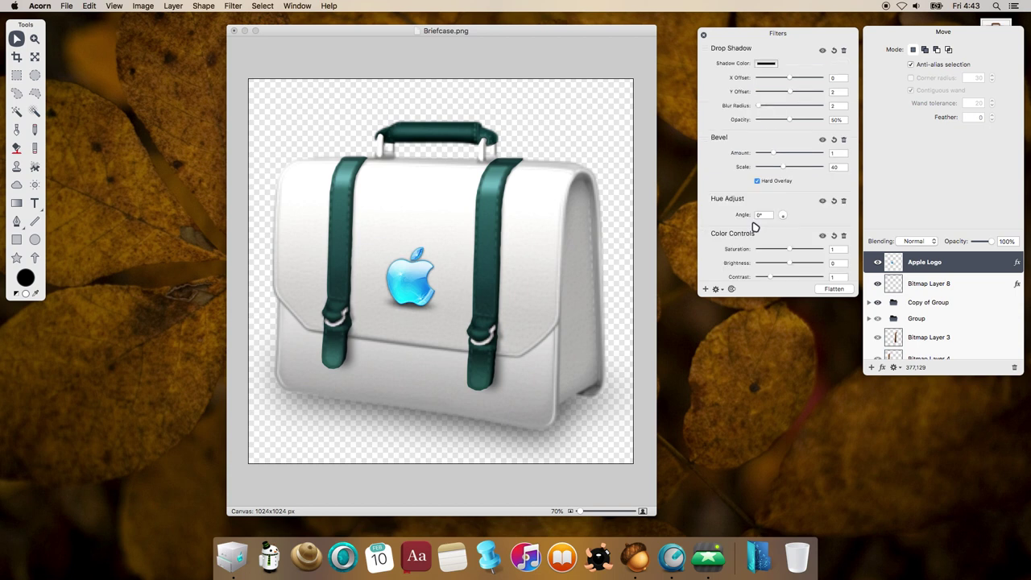
- Set the Apple logo's Bevel amount to 3.11 and reduce its bevel scale
left_click(807, 153)
left_click(810, 167)
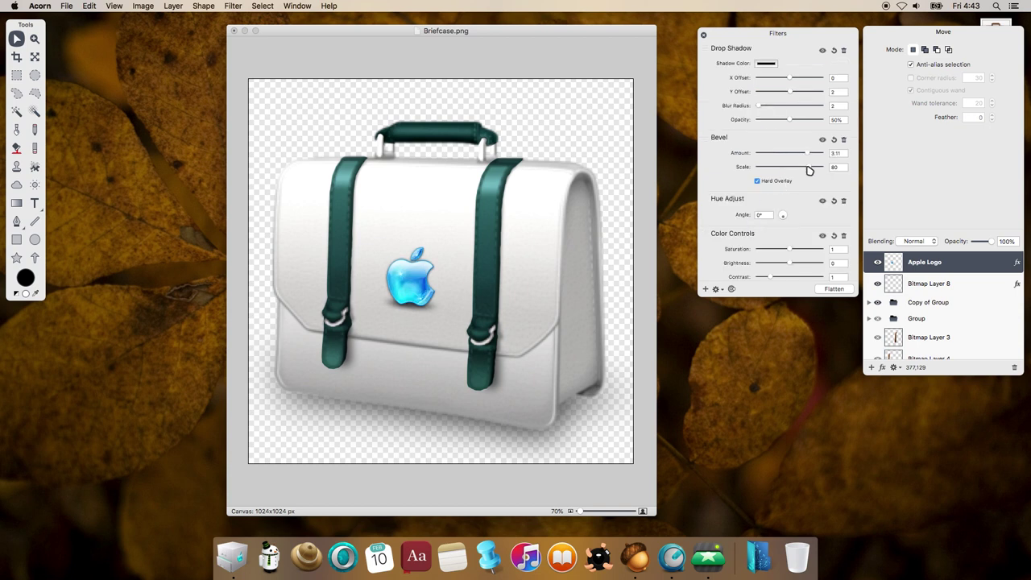
left_click_drag(810, 170, 768, 167)
- Shift the Apple logo's hue to green and slightly lower its brightness in Color Controls
left_click(784, 217)
left_click_drag(786, 216, 776, 249)
left_click_drag(790, 263, 783, 262)
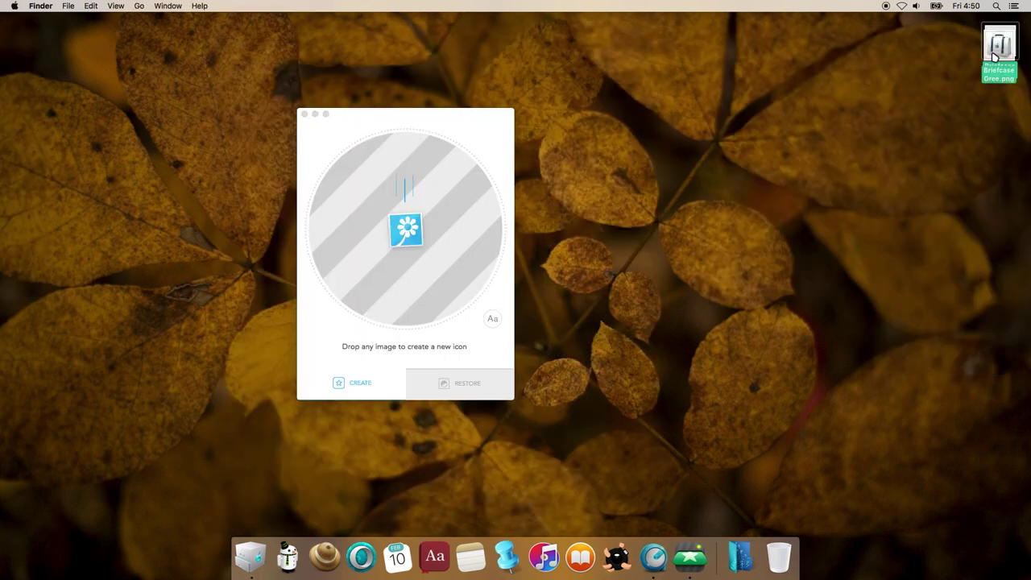
- Load the green briefcase PNG into Image2icon, export it to the Desktop as Briefcase Green.icns, and close the window
left_click_drag(999, 49, 437, 223)
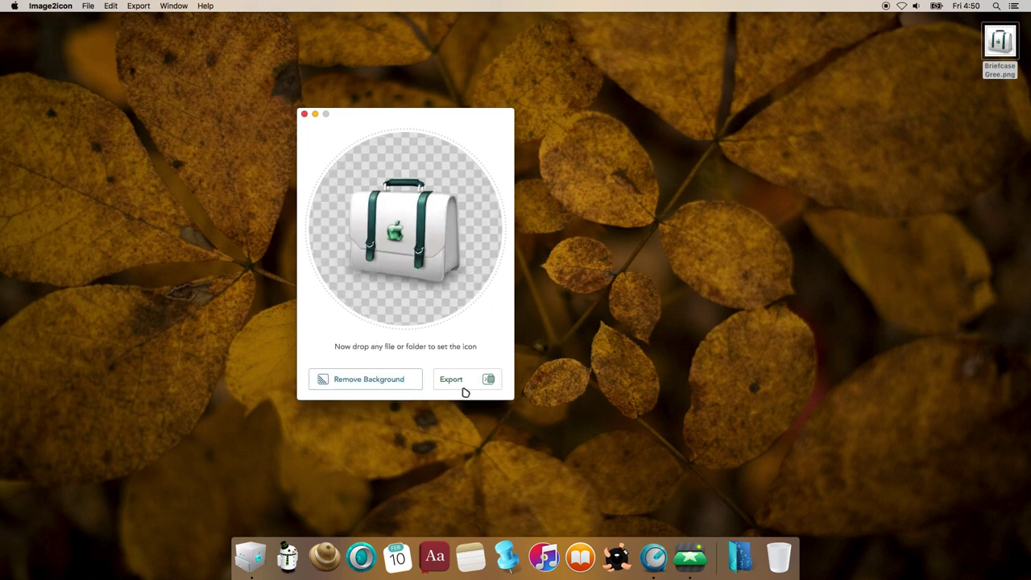
left_click(464, 386)
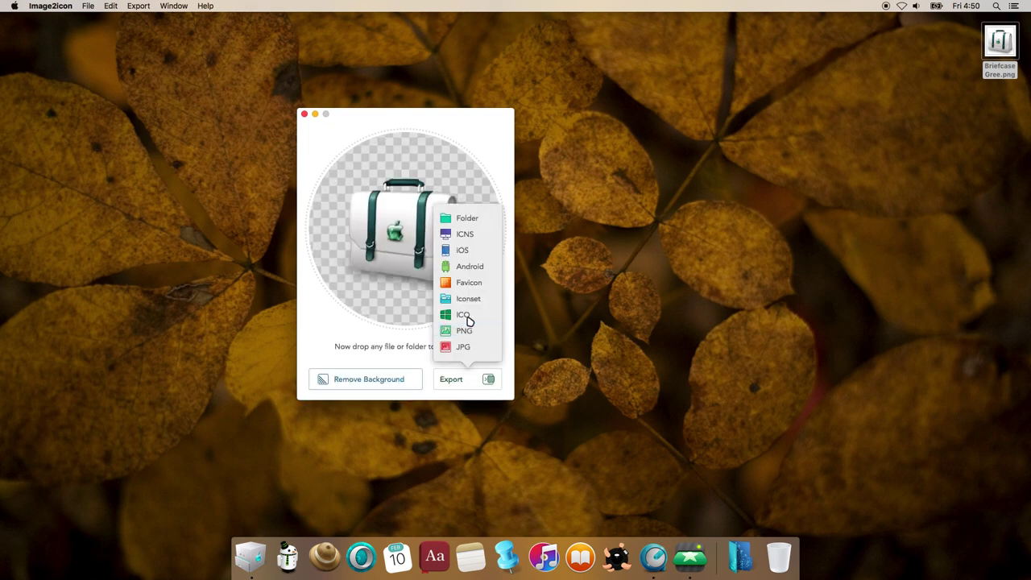
left_click(470, 235)
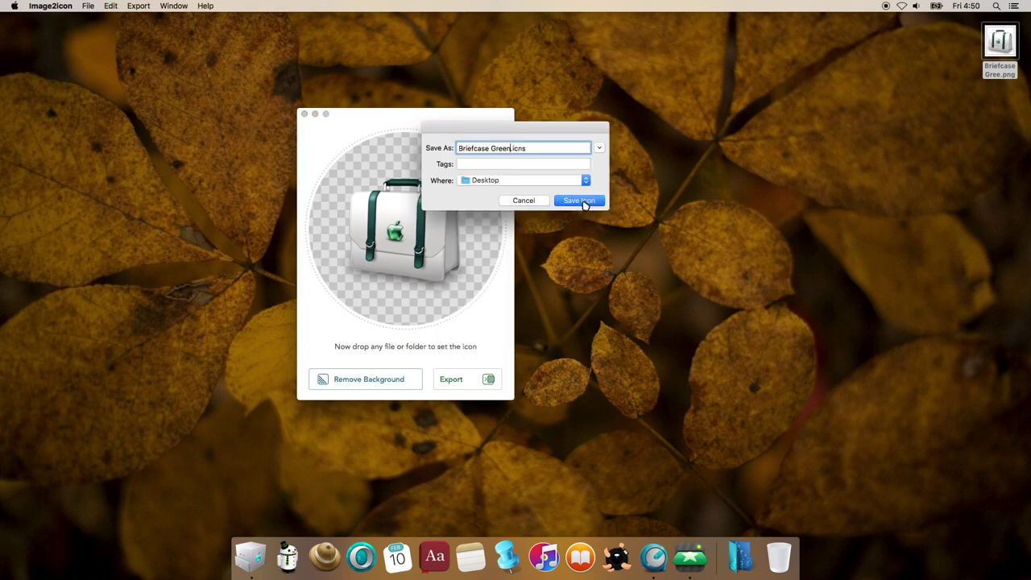
left_click(615, 208)
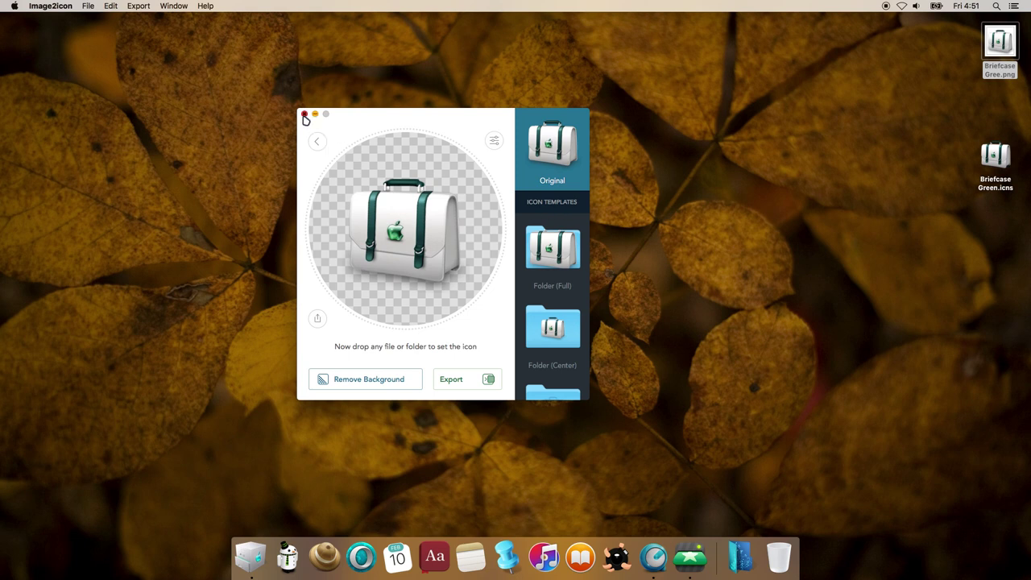
left_click(304, 114)
- Move Briefcase Green.icns from the desktop into the Downloads folder in Finder and reposition its icon in the window
left_click_drag(996, 157, 353, 226)
left_click(389, 233)
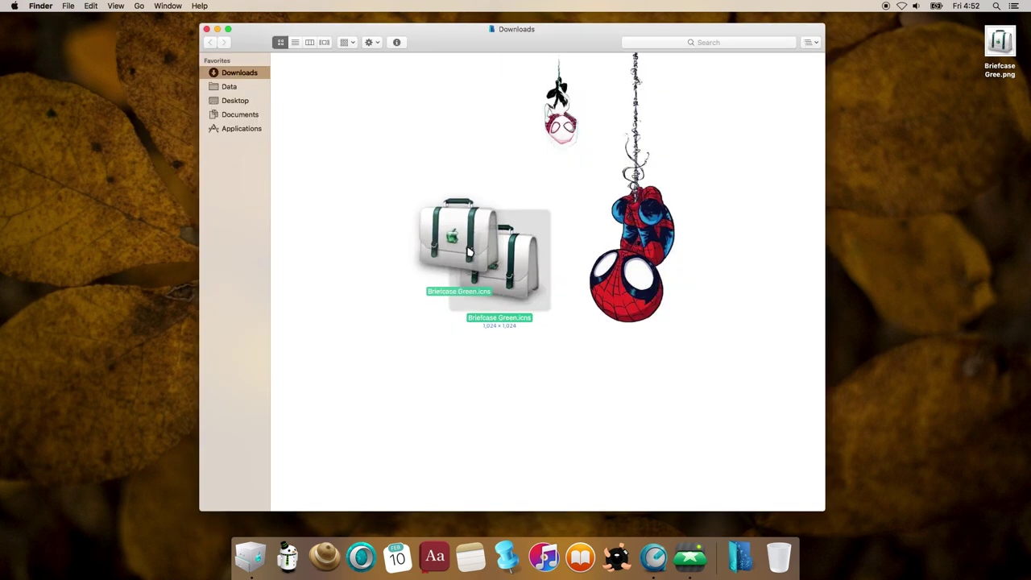
left_click_drag(475, 264, 452, 235)
left_click(503, 263)
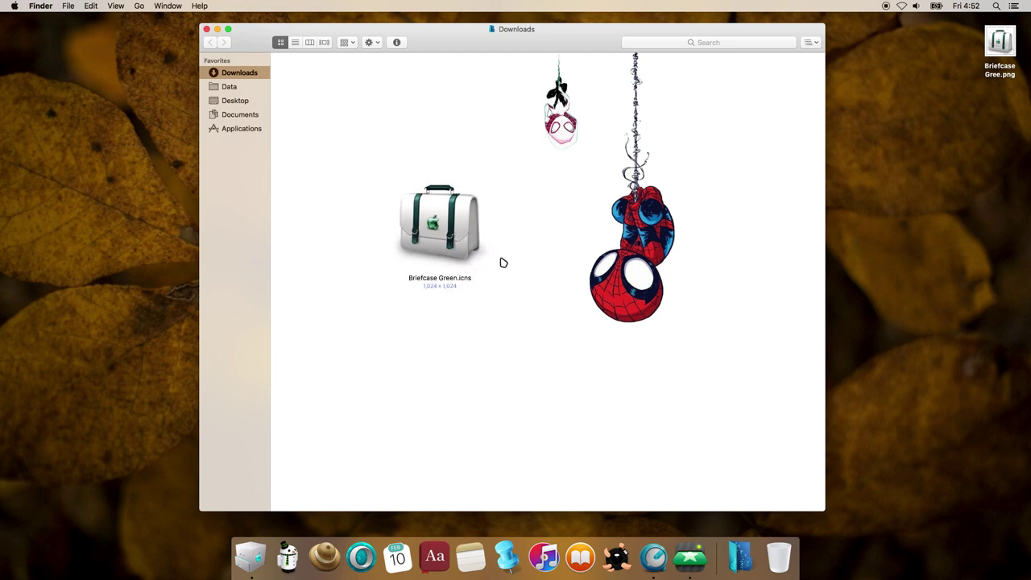